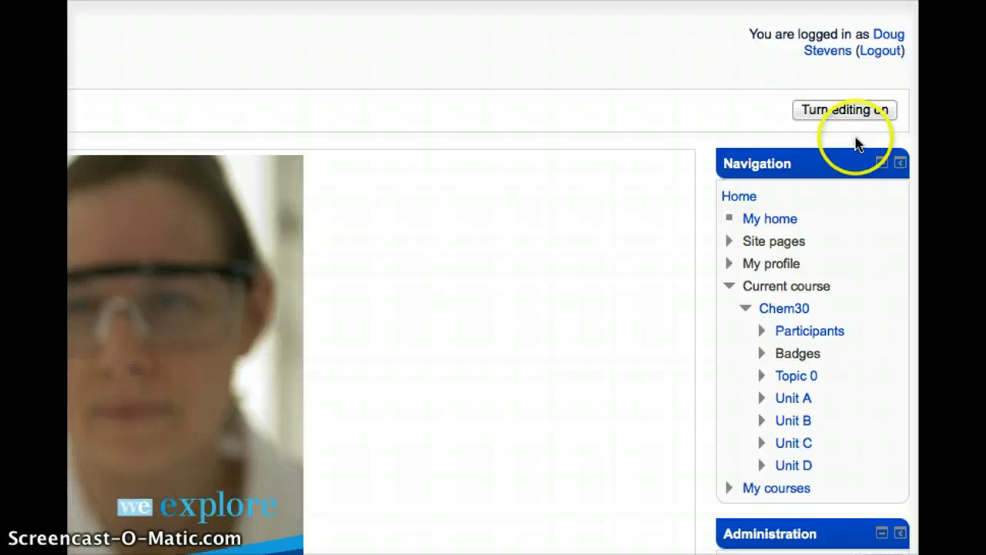
Turn editing on for Chem30 and add a Community finder block from the block list.
left_click(855, 108)
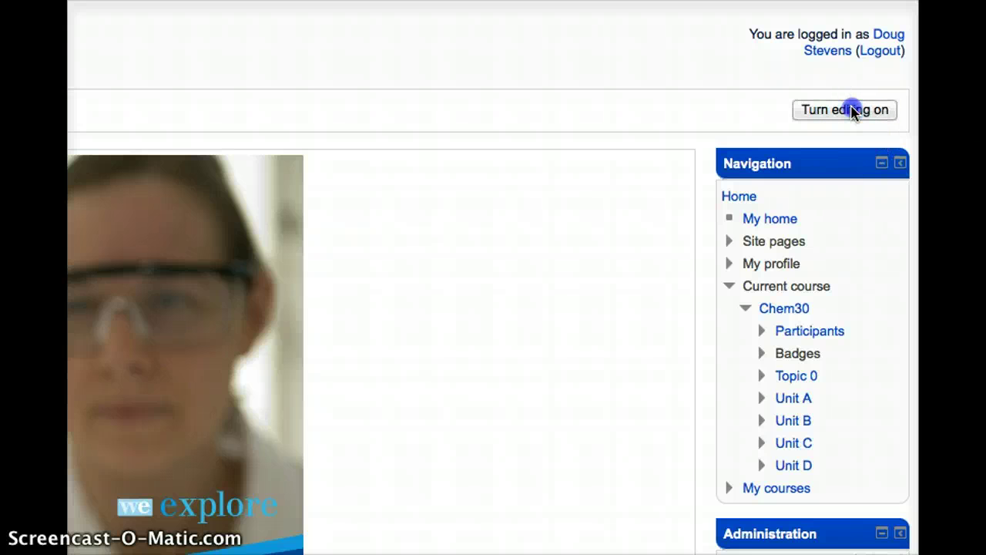
scroll(592, 227, "down", 5)
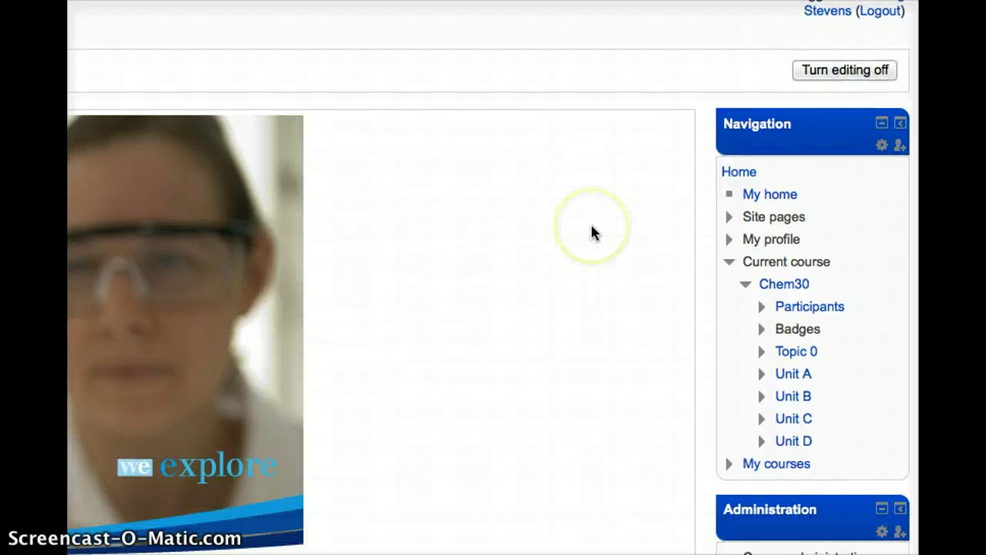
scroll(590, 233, "down", 3)
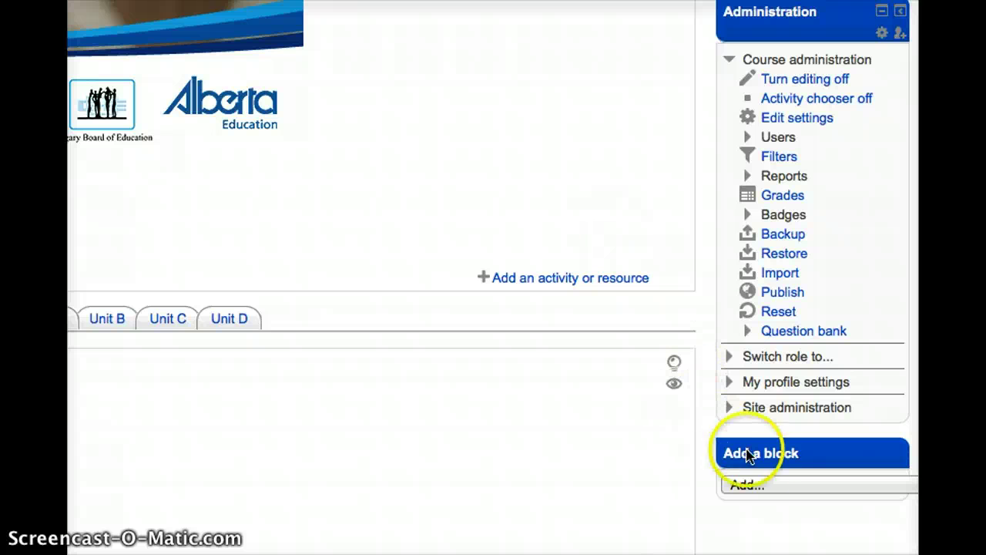
left_click(775, 484)
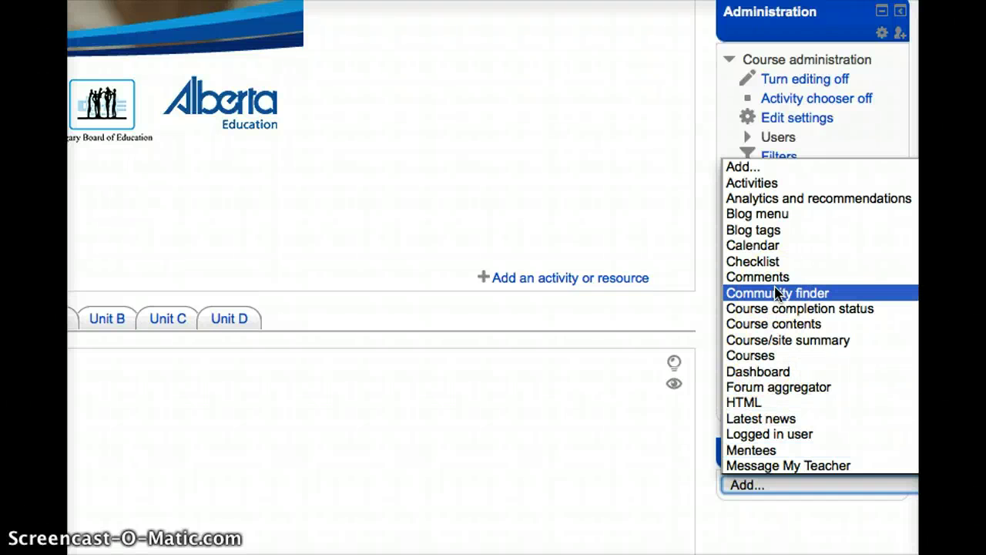
left_click(844, 295)
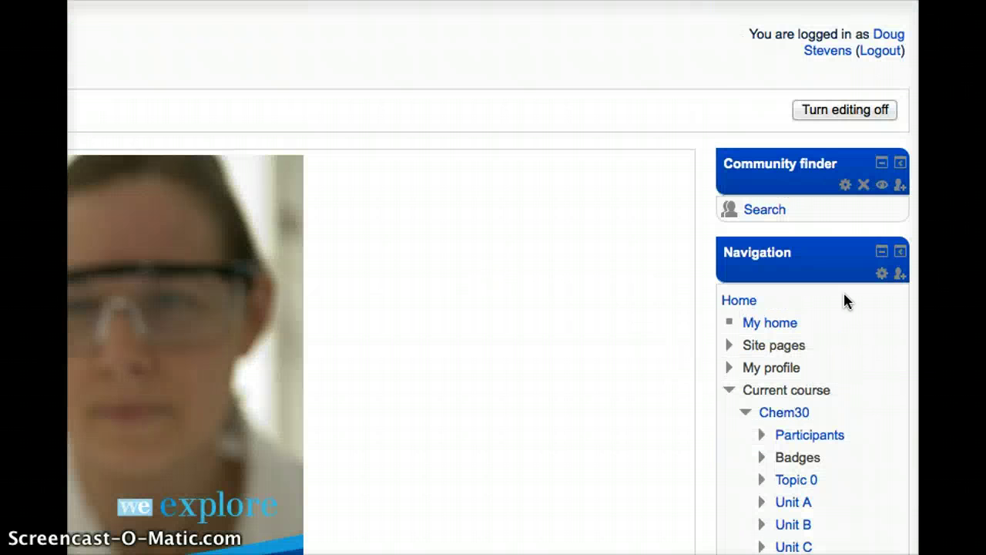
Open the Community finder search and select FSD Moodle Hub as the hub to search.
left_click(651, 219)
left_click(760, 215)
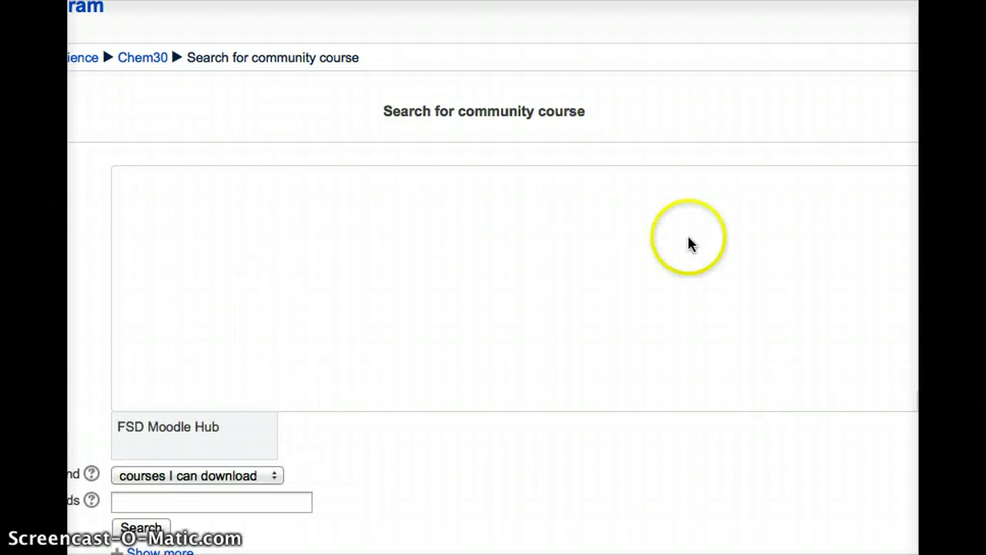
left_click(197, 437)
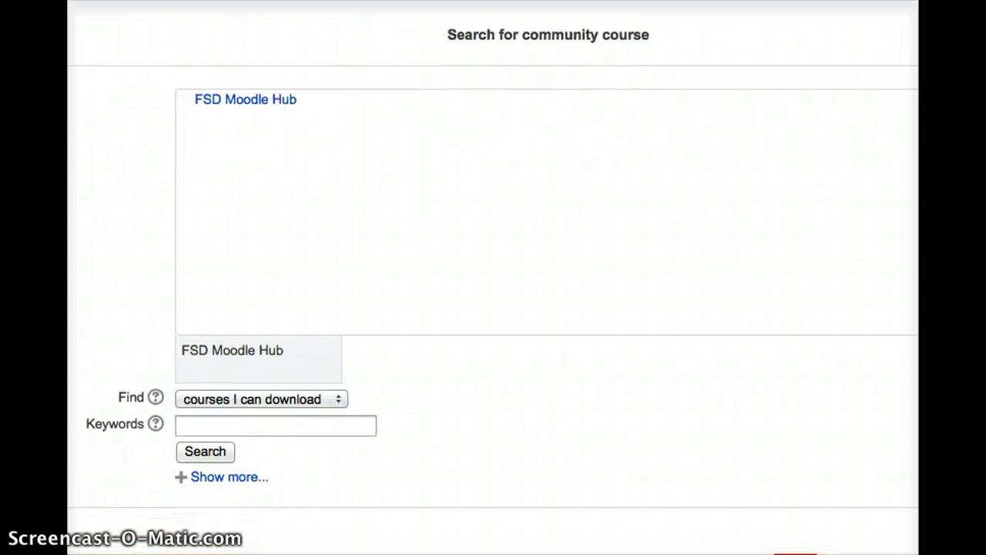
Search the hub's courses for the keyword 'ubd' and scan the results.
left_click(211, 426)
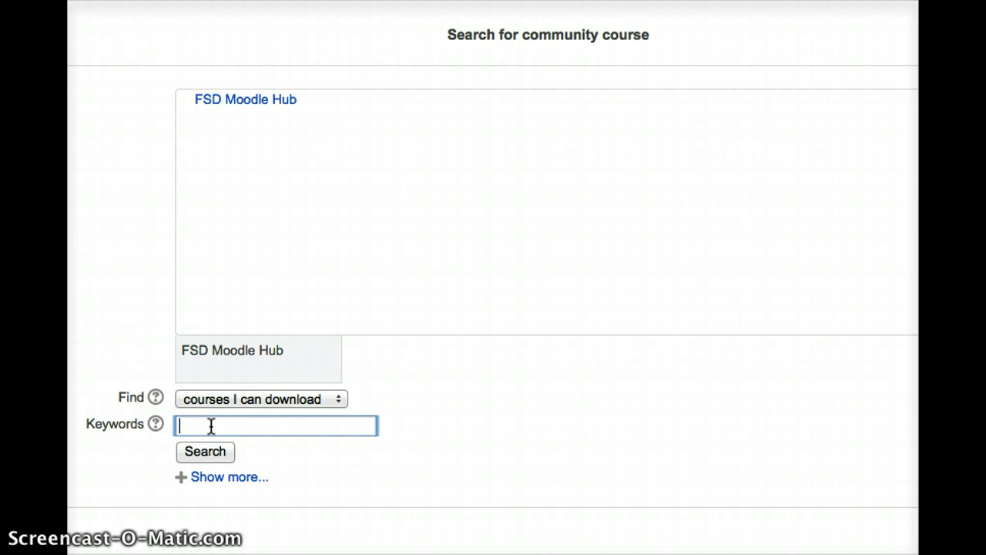
type("ubd")
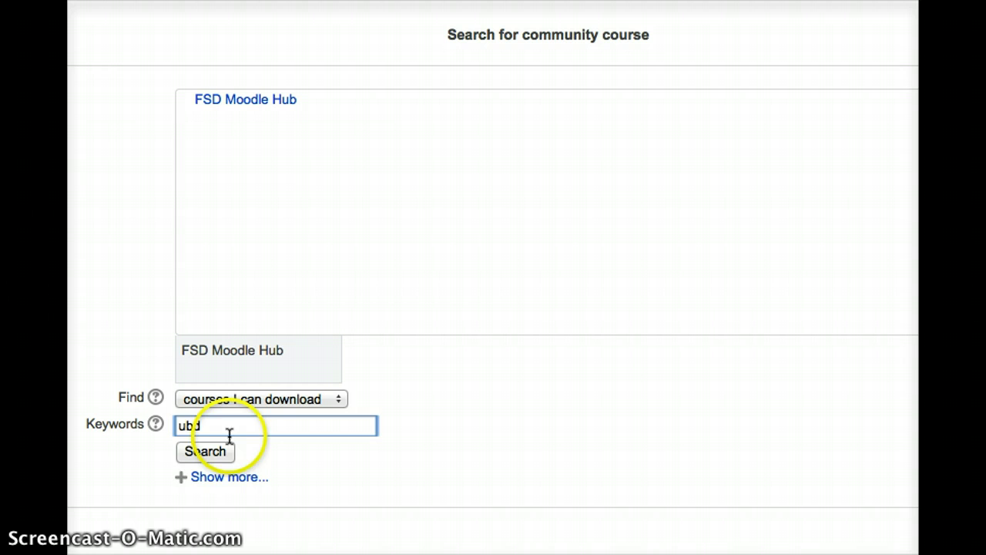
left_click(220, 452)
scroll(402, 378, "down", 5)
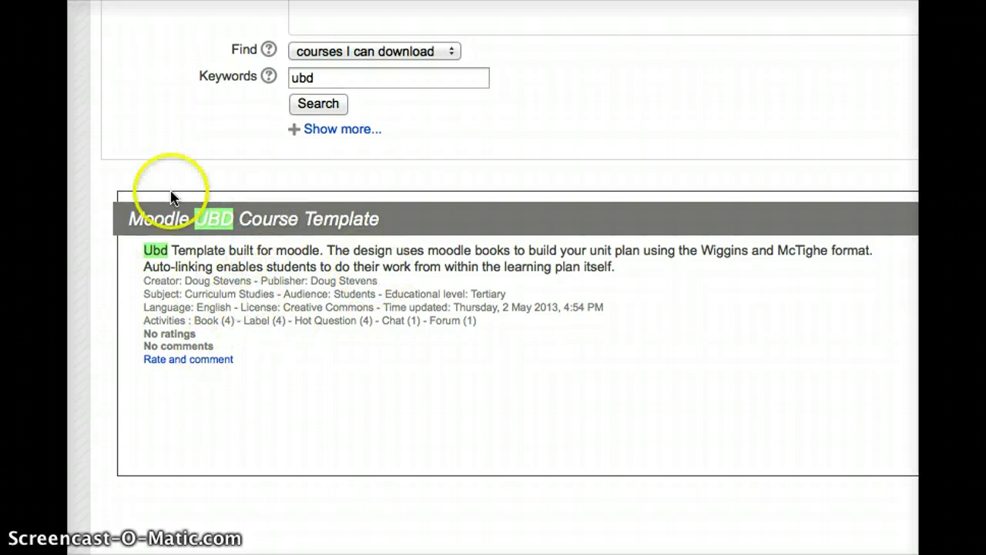
Replace the keyword with 'english' and rerun the search.
left_click(334, 71)
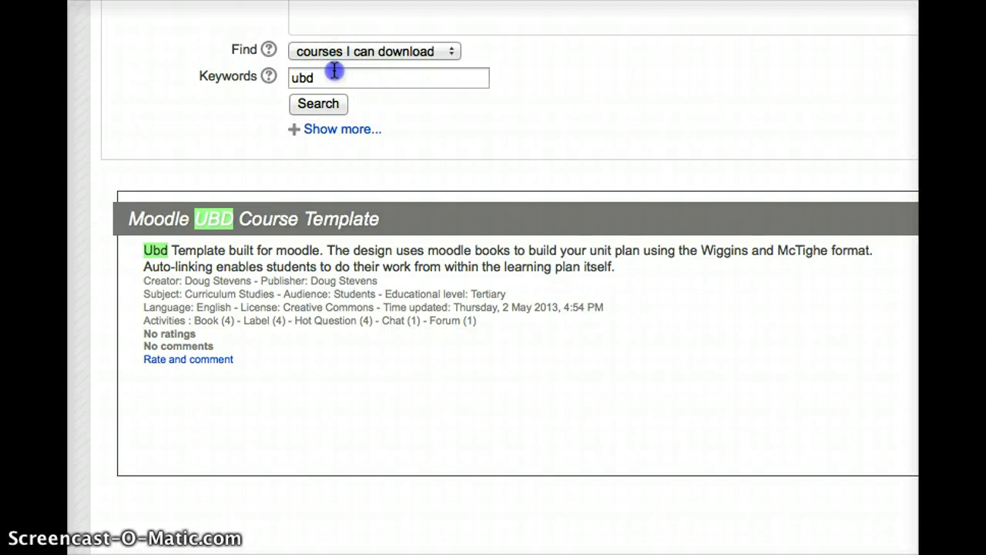
key("BackSpace")
key("BackSpace")
key("BackSpace")
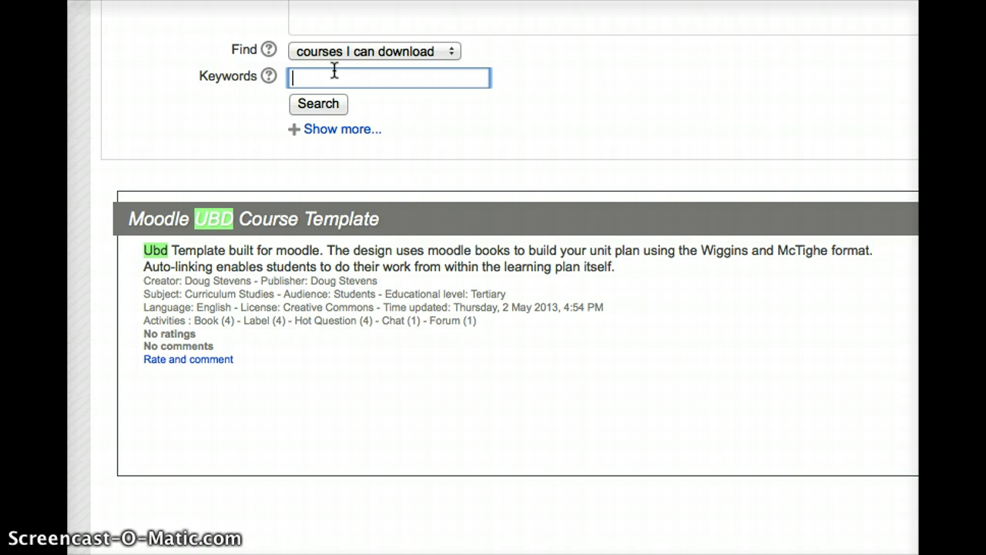
type("english")
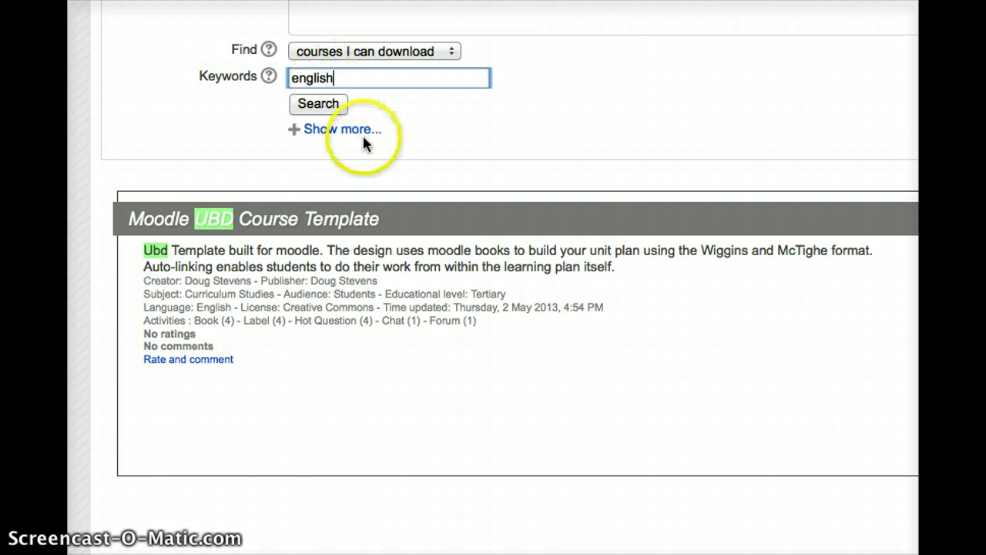
key("Return")
scroll(269, 460, "down", 5)
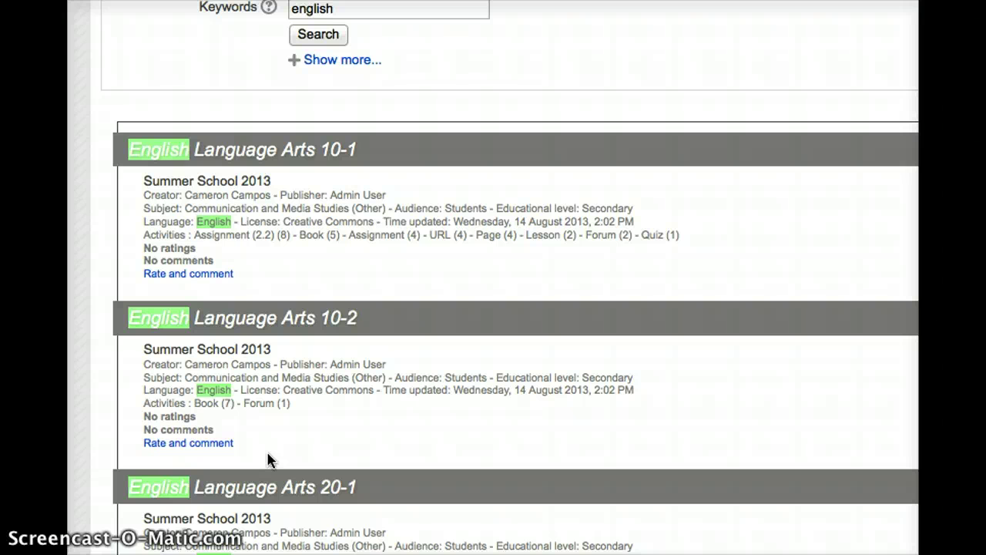
scroll(268, 460, "up", 3)
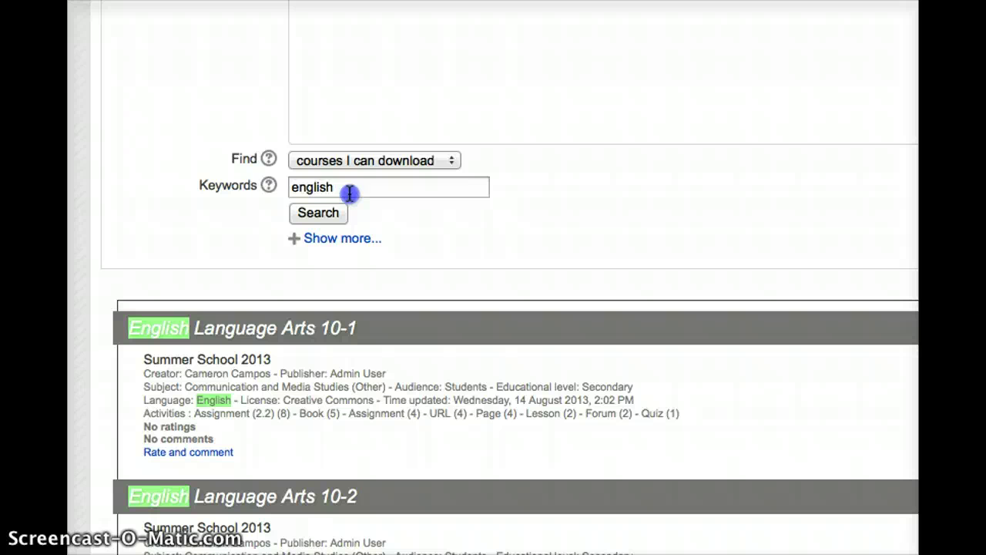
Search 'ubd' again and scroll to the Moodle UBD Course Template's Install button.
left_click(346, 190)
key("super+a")
type("ubd")
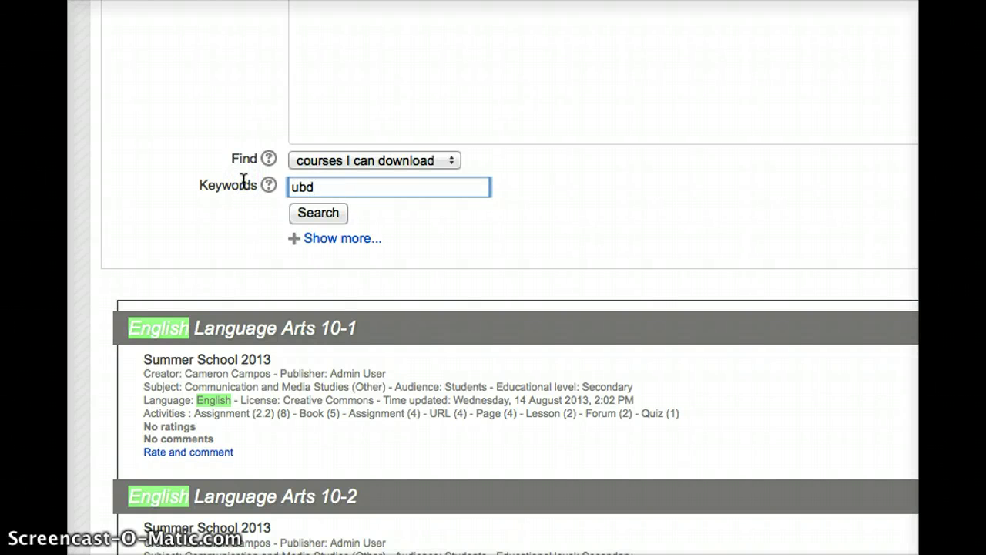
key("Return")
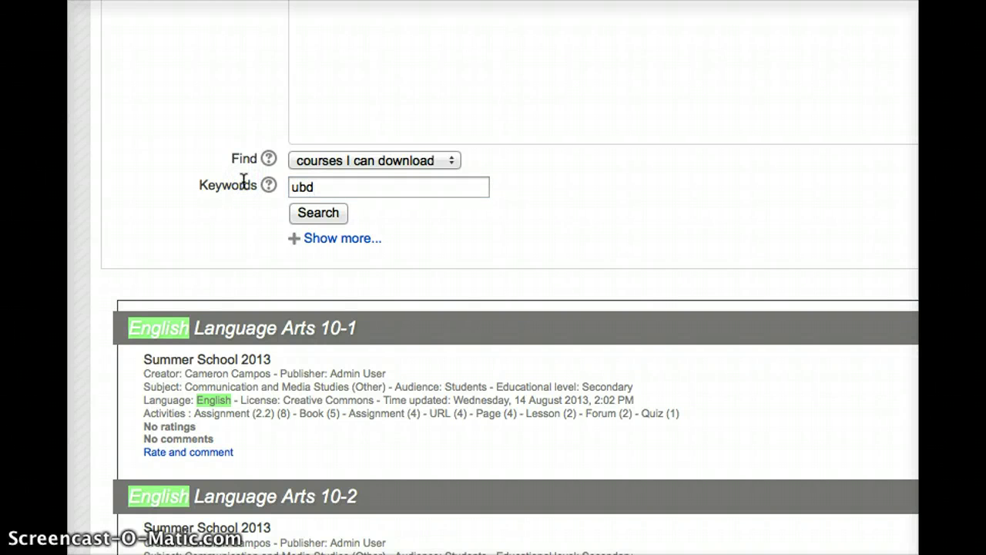
scroll(242, 180, "down", 5)
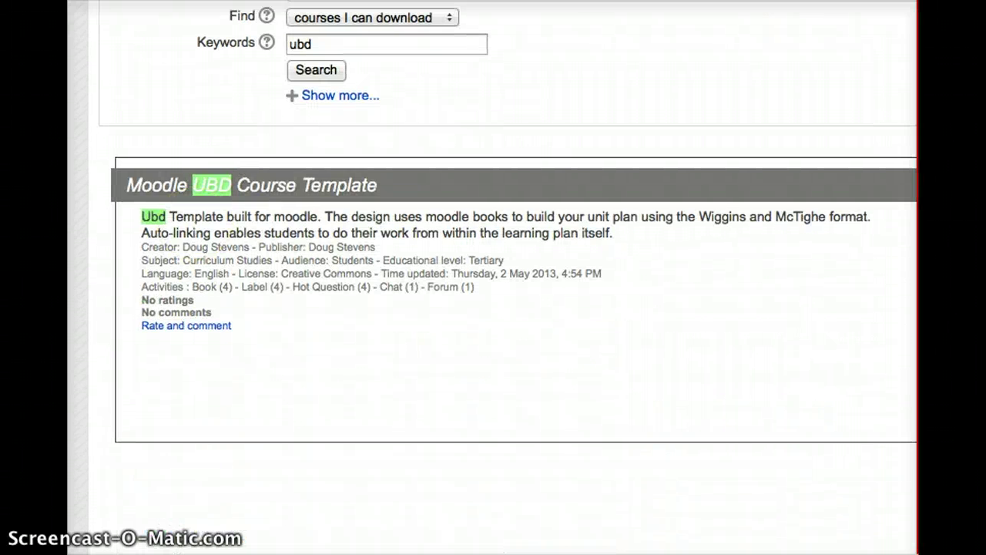
scroll(493, 277, "right", 7)
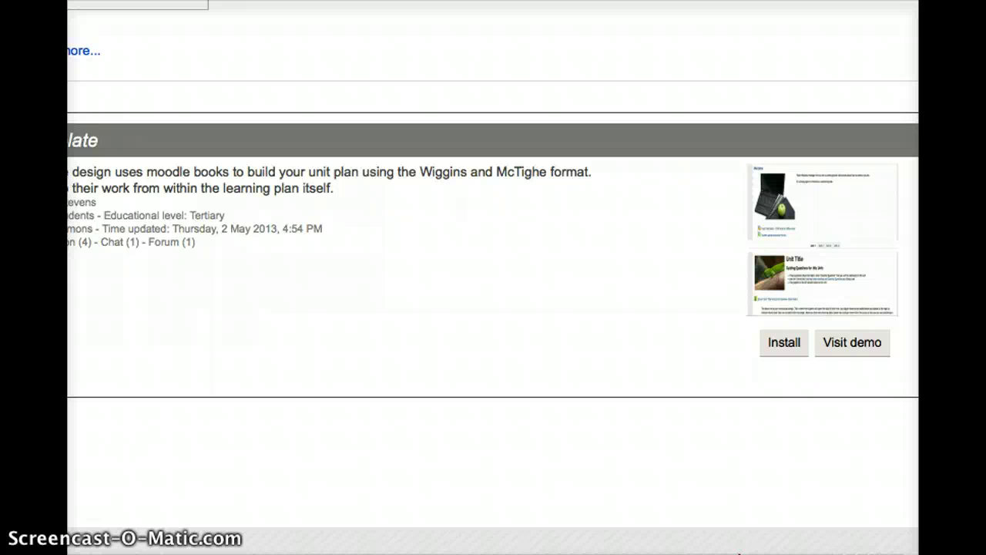
Install the Moodle UBD Course Template and confirm restoring the downloaded course.
left_click(773, 353)
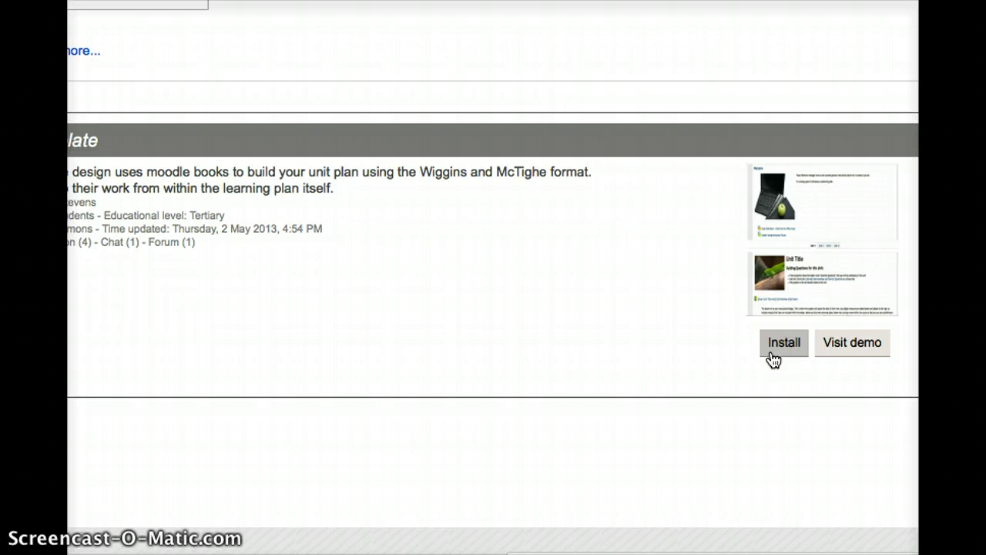
left_click(773, 353)
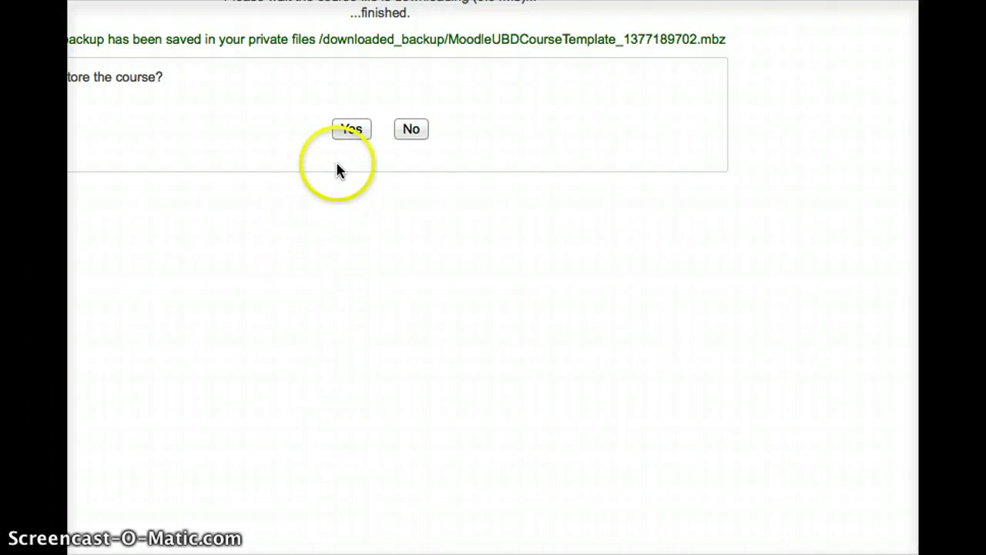
left_click(353, 131)
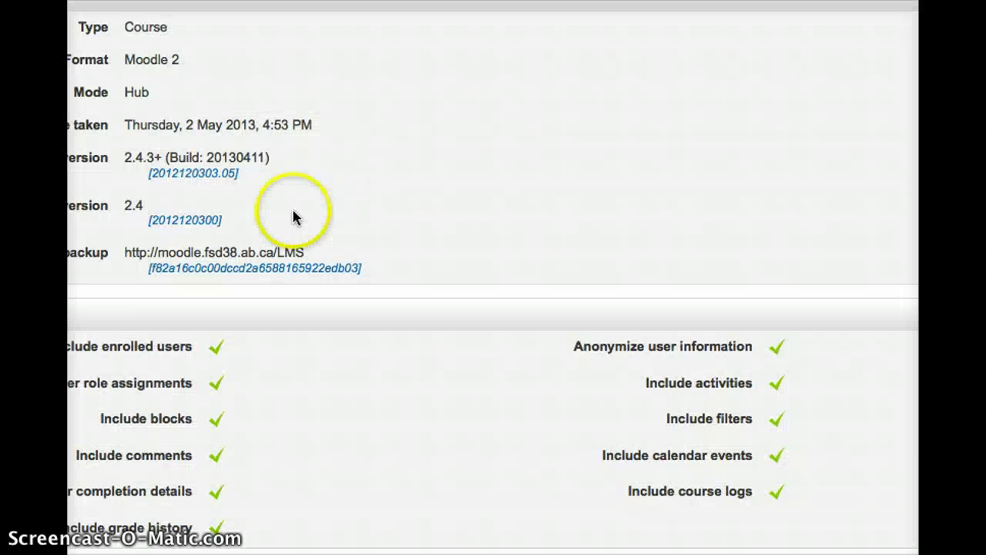
Accept the backup details and continue to the restore destination options.
scroll(293, 212, "down", 8)
scroll(292, 216, "down", 3)
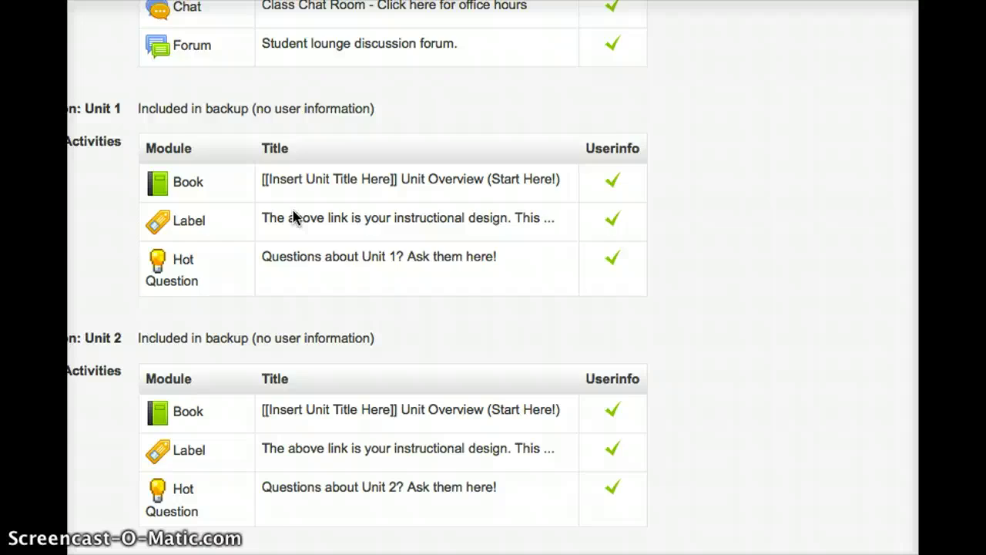
scroll(293, 216, "down", 4)
scroll(293, 217, "down", 4)
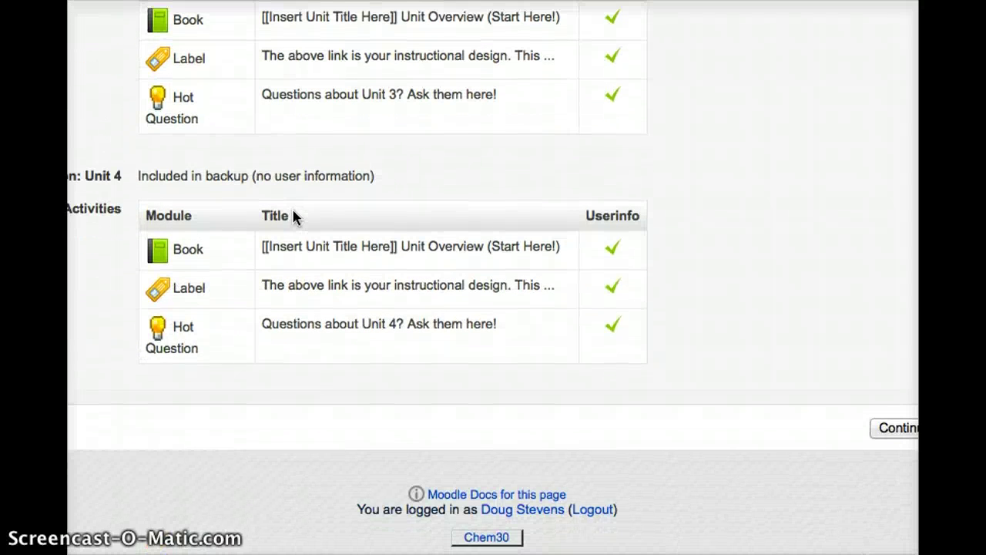
left_click(326, 249)
scroll(494, 278, "right", 2)
left_click(870, 437)
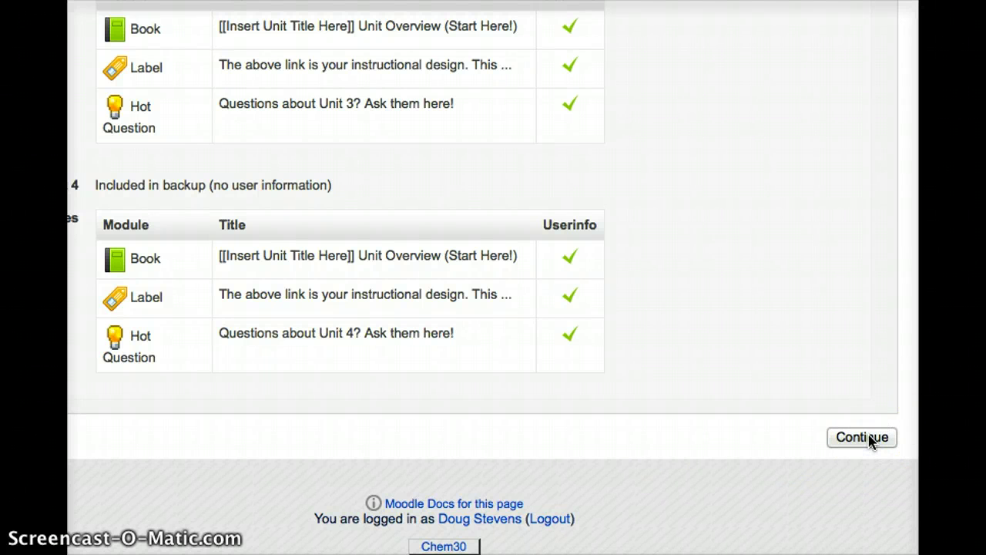
scroll(377, 352, "down", 4)
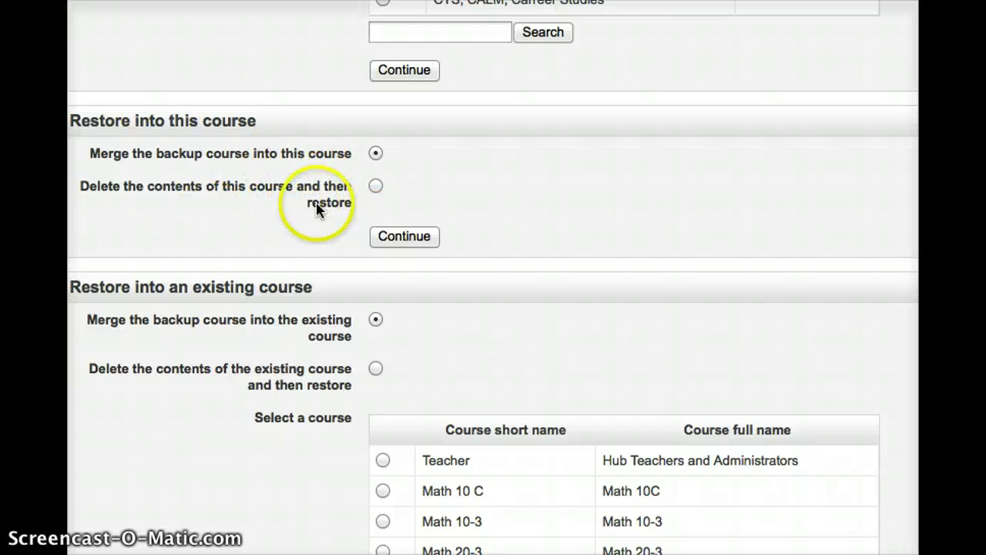
Choose Merge into this course and accept the default restore settings.
left_click(404, 235)
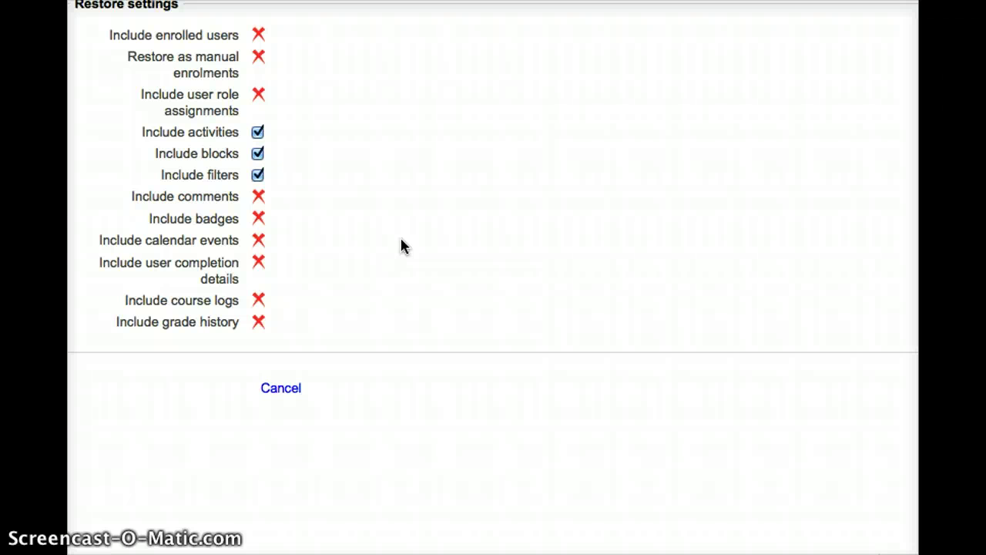
left_click(379, 535)
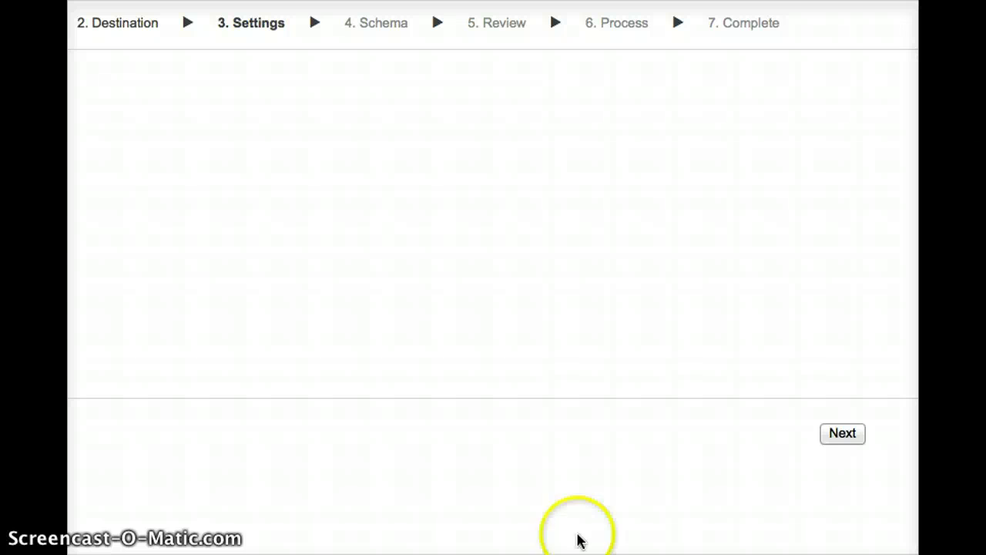
left_click(834, 438)
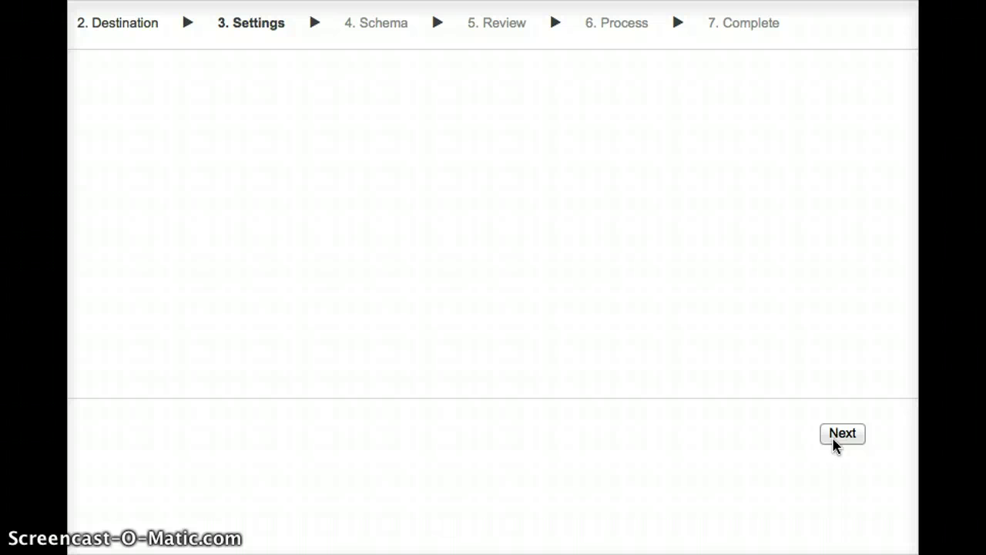
left_click(834, 439)
Review the schema, keeping the Welcome section and Units 1–4 included without user data.
left_click(603, 518)
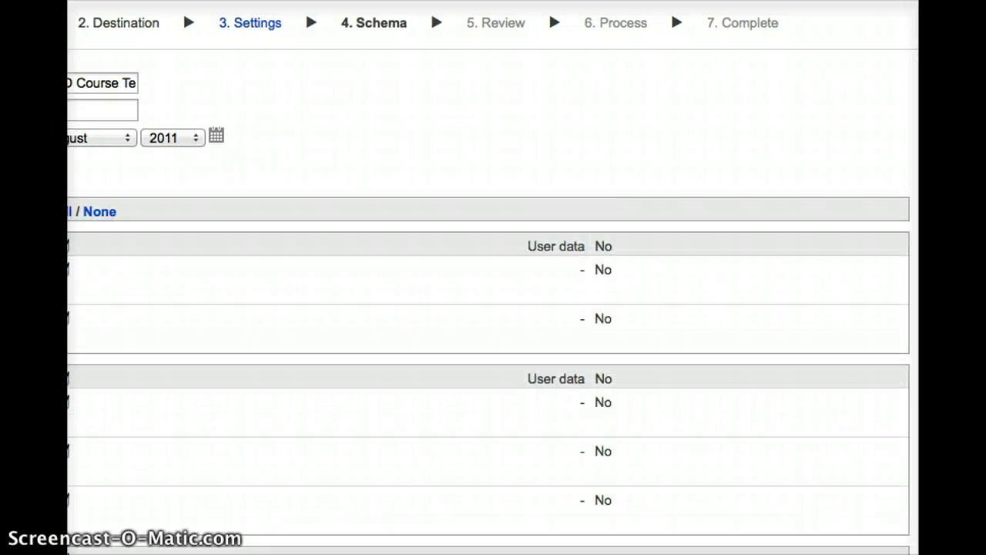
scroll(393, 163, "left", 5)
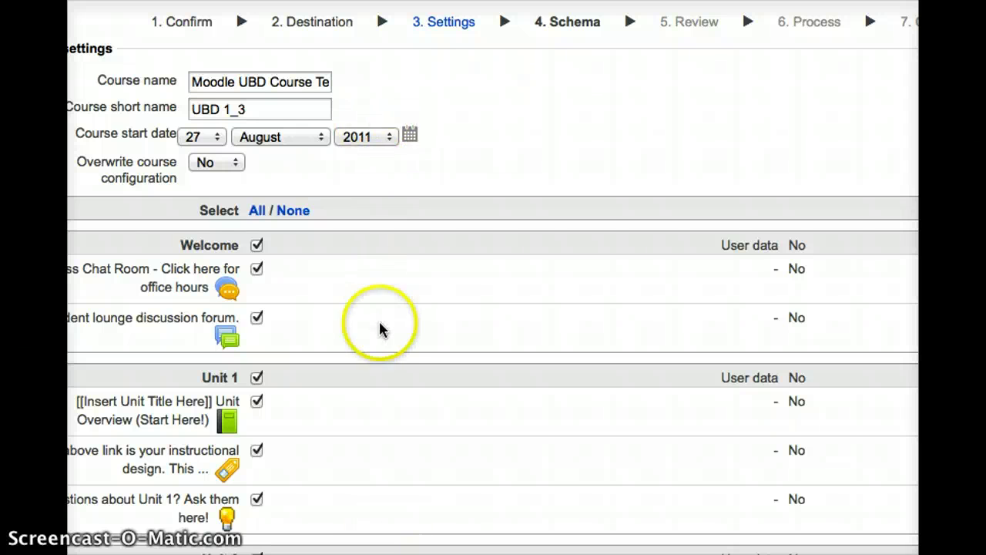
scroll(381, 326, "down", 5)
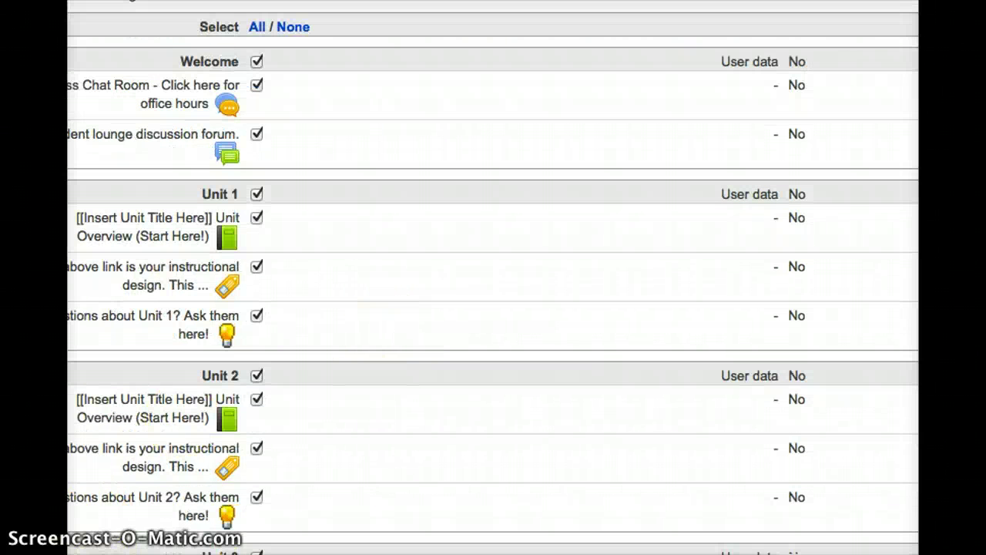
scroll(332, 304, "down", 8)
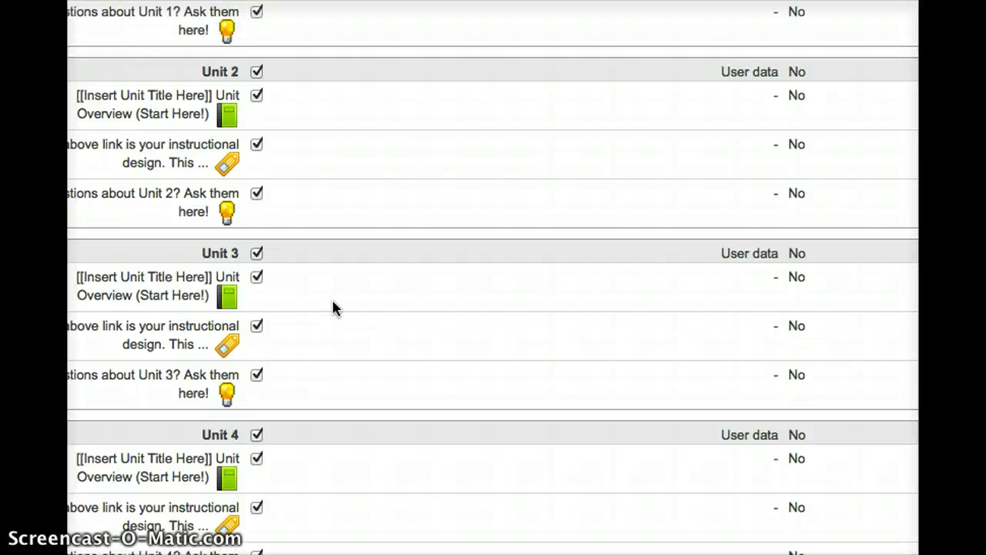
scroll(333, 307, "up", 8)
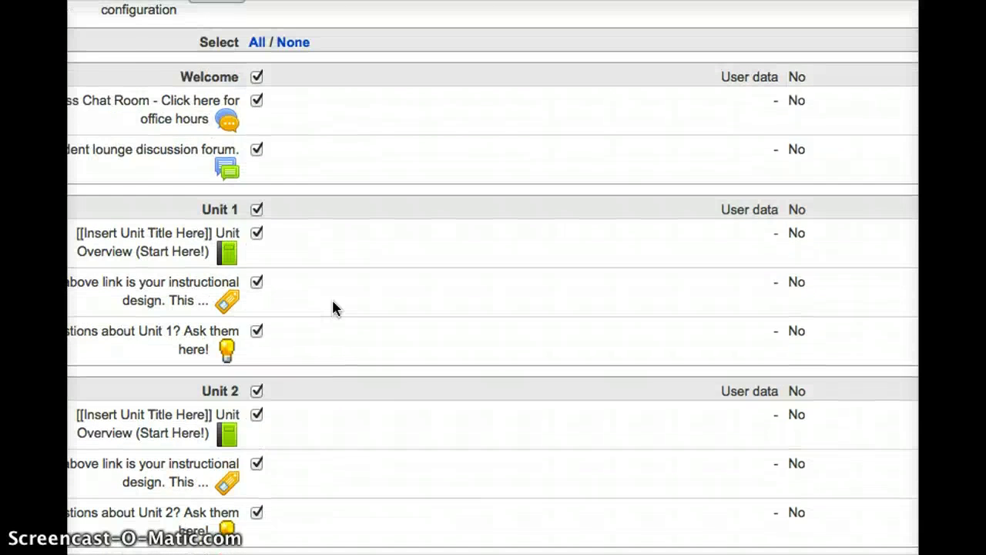
scroll(333, 307, "down", 13)
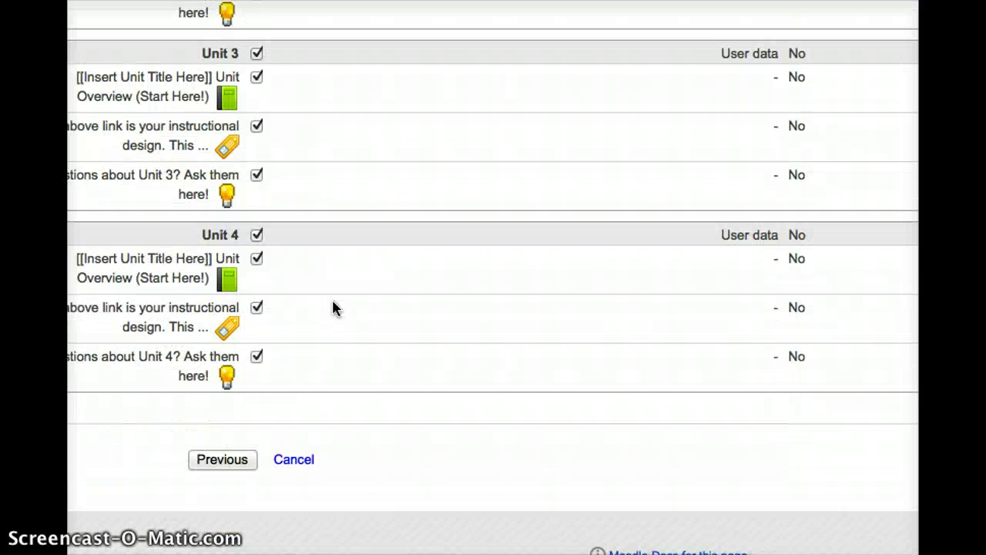
left_click(197, 239)
scroll(492, 217, "right", 5)
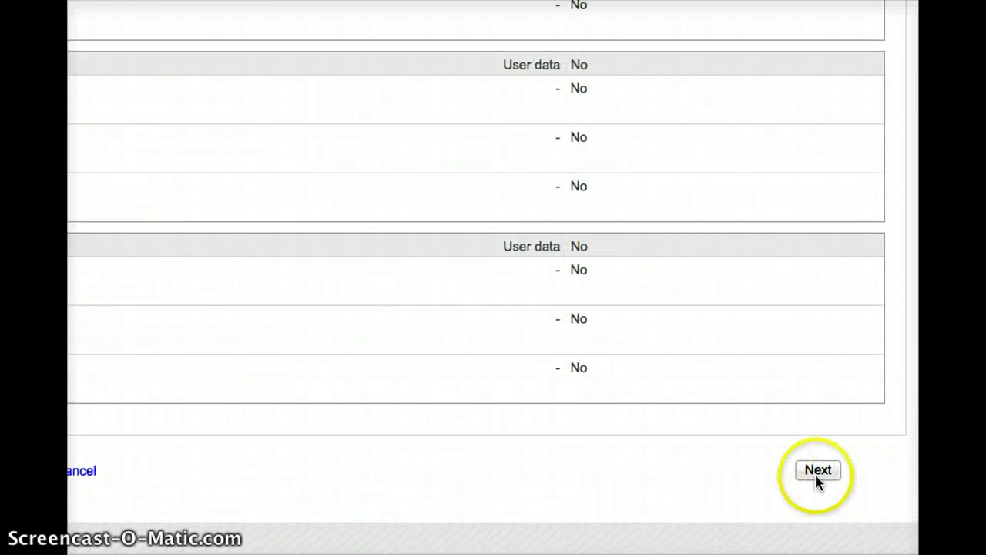
Keep all selected activities, then perform the restore from the Review page until Complete.
left_click(817, 475)
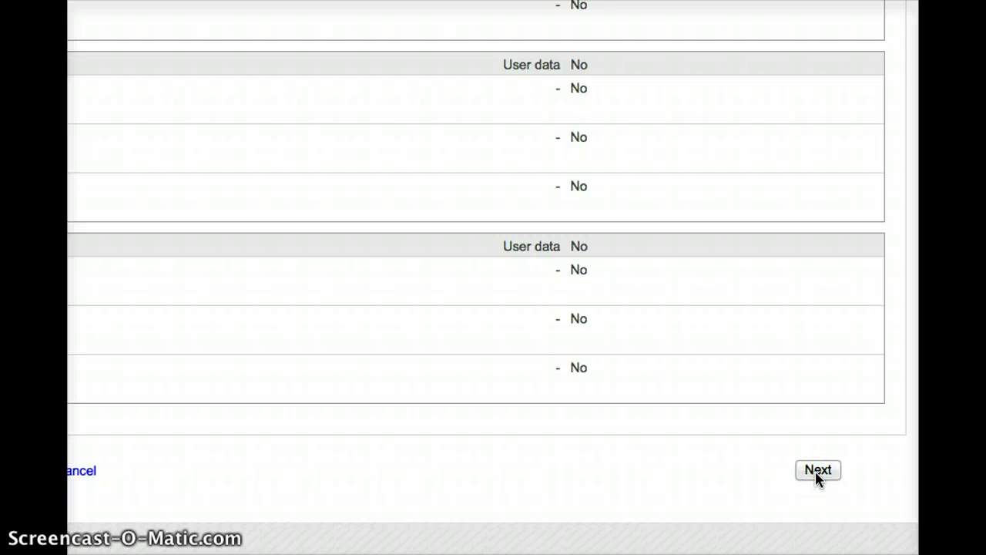
scroll(563, 346, "down", 10)
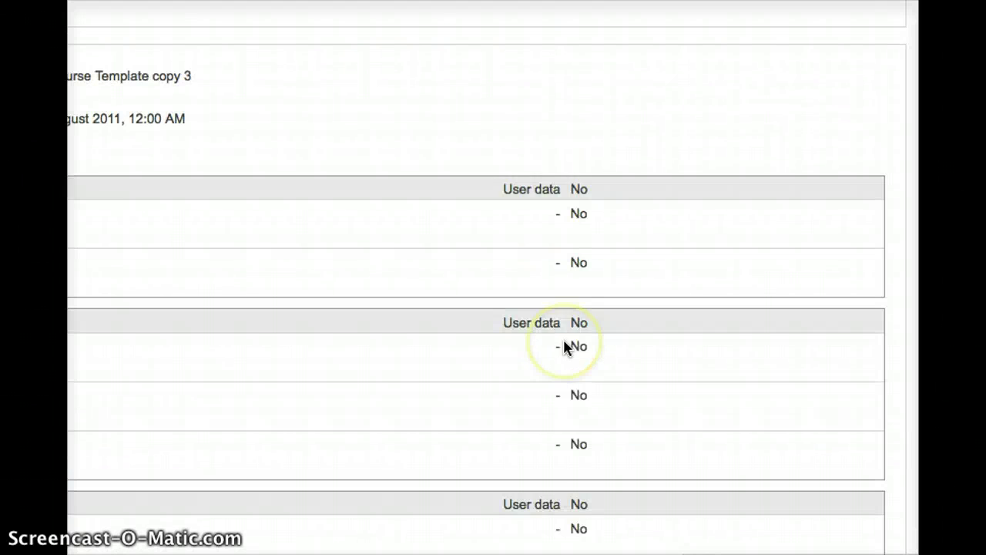
scroll(565, 346, "down", 2)
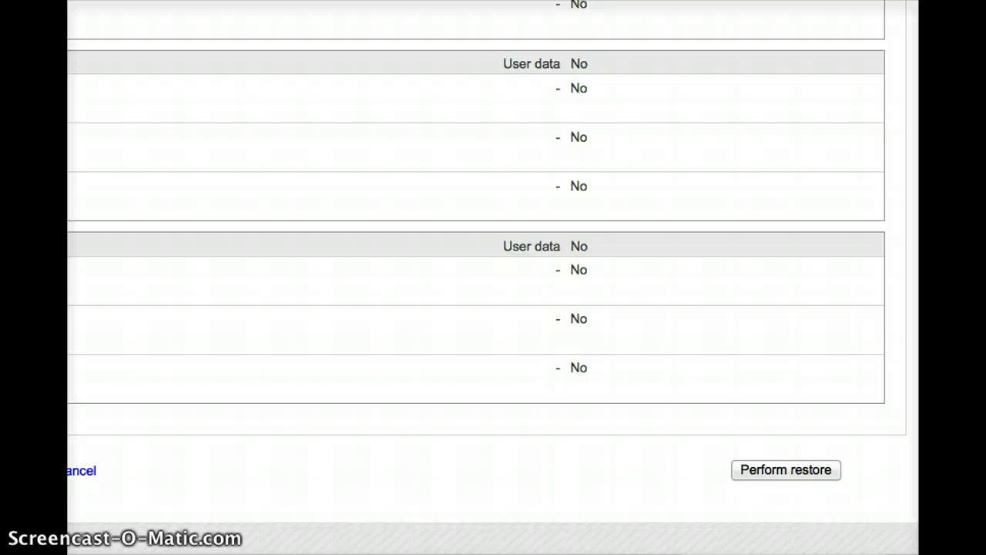
left_click(786, 470)
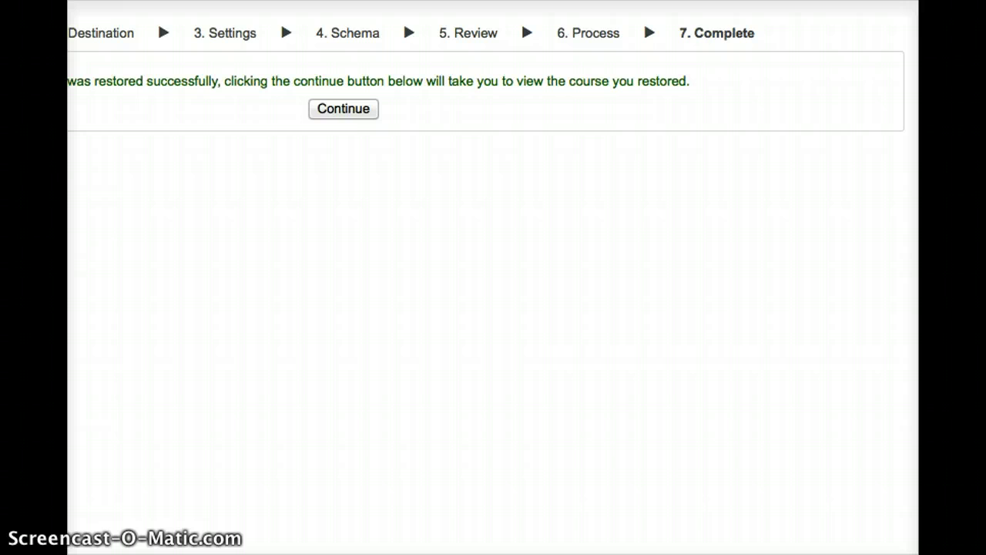
scroll(494, 92, "left", 3)
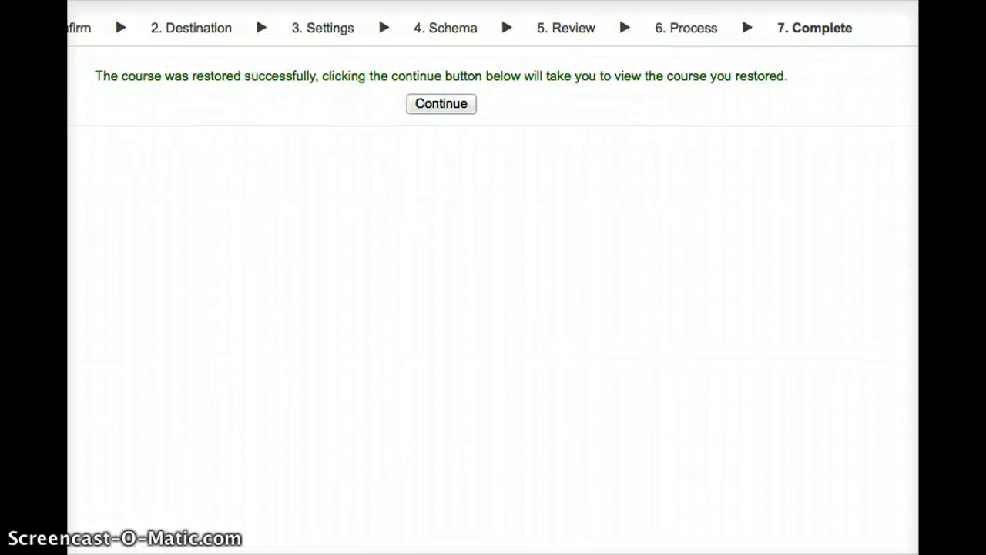
Continue to Chemistry 30 and scroll through Unit A's guiding questions, modules, assessment and unit overview.
left_click(450, 109)
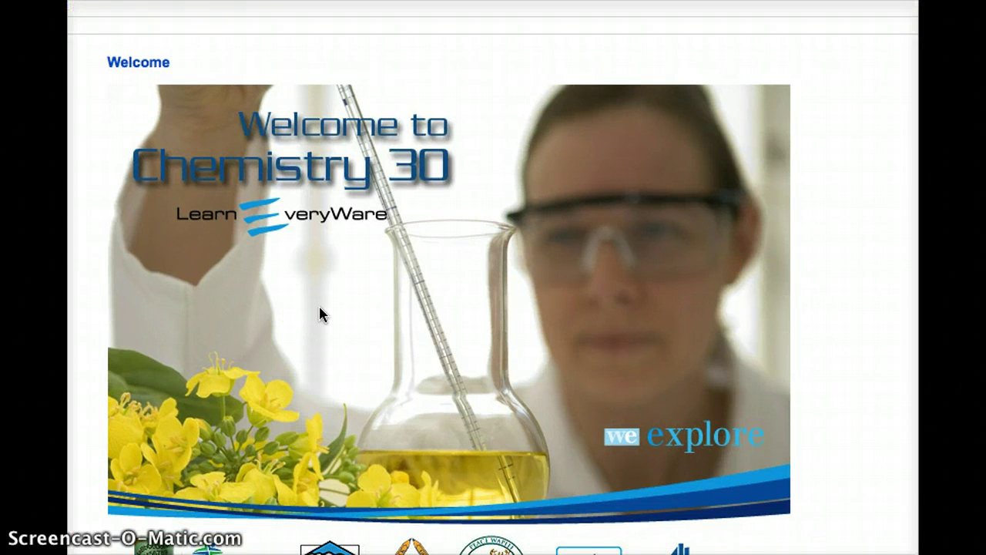
scroll(320, 308, "down", 5)
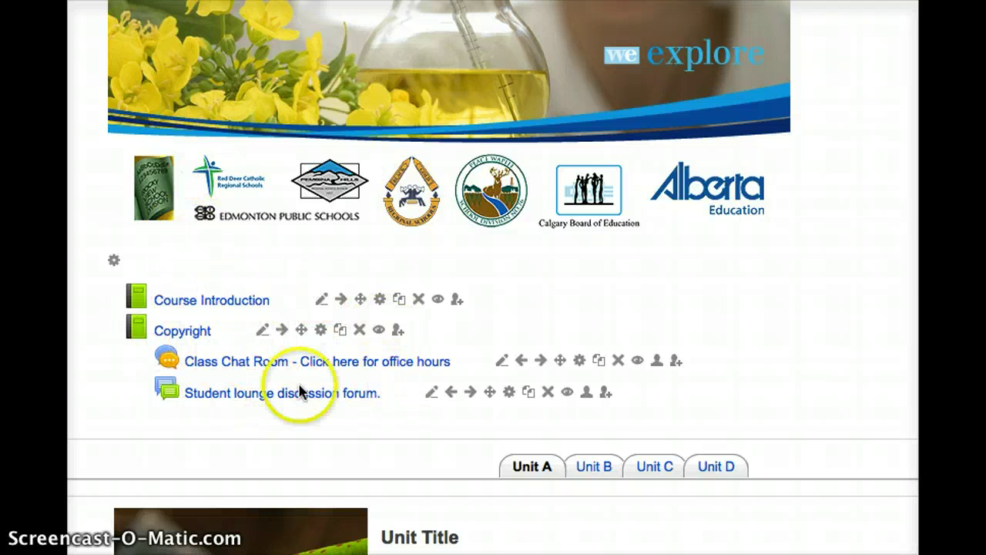
scroll(265, 405, "down", 5)
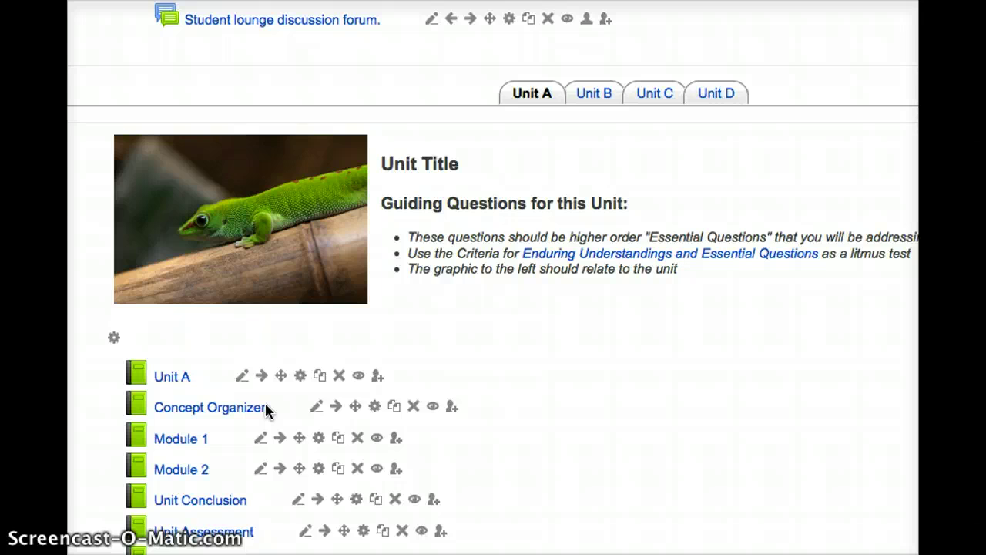
scroll(266, 406, "down", 3)
scroll(266, 410, "up", 2)
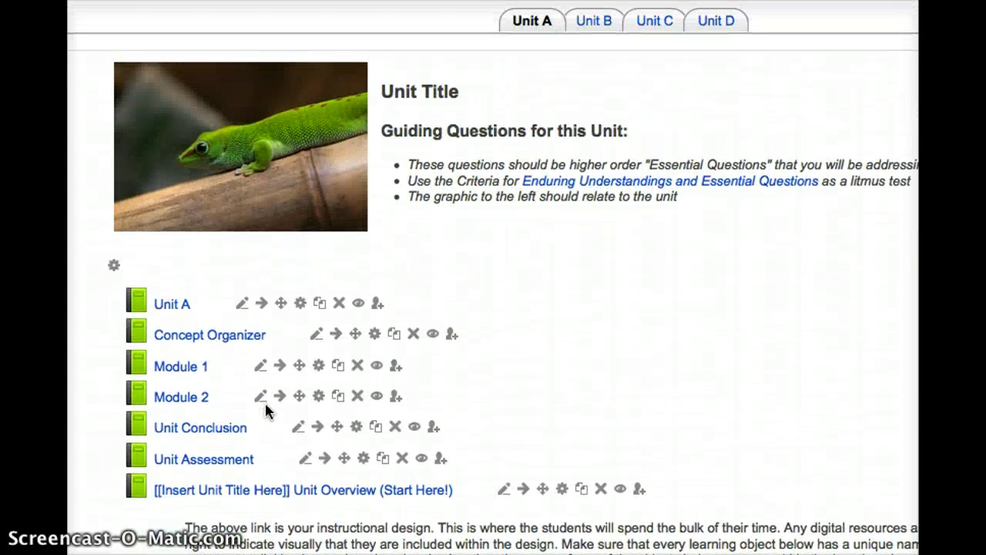
scroll(688, 302, "down", 3)
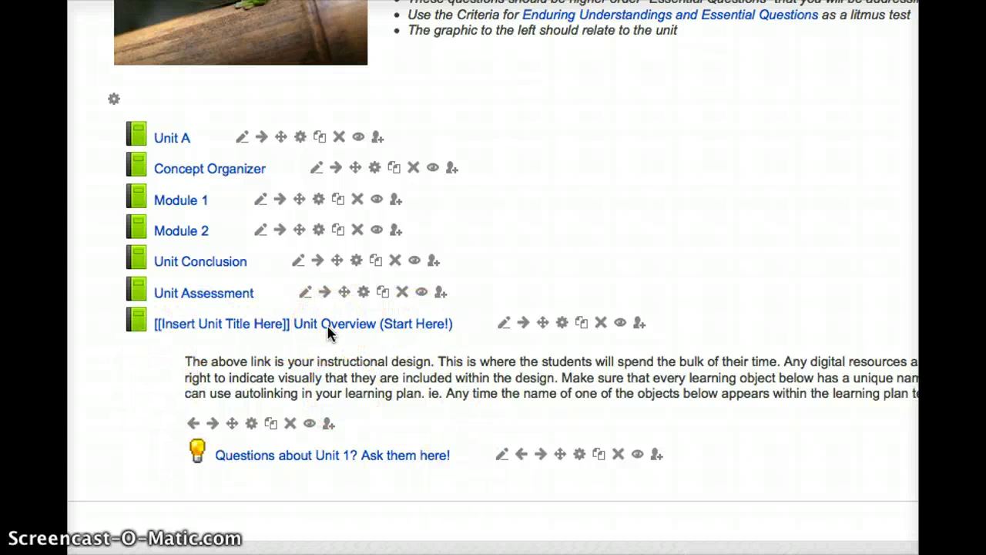
scroll(327, 324, "up", 5)
scroll(327, 324, "down", 3)
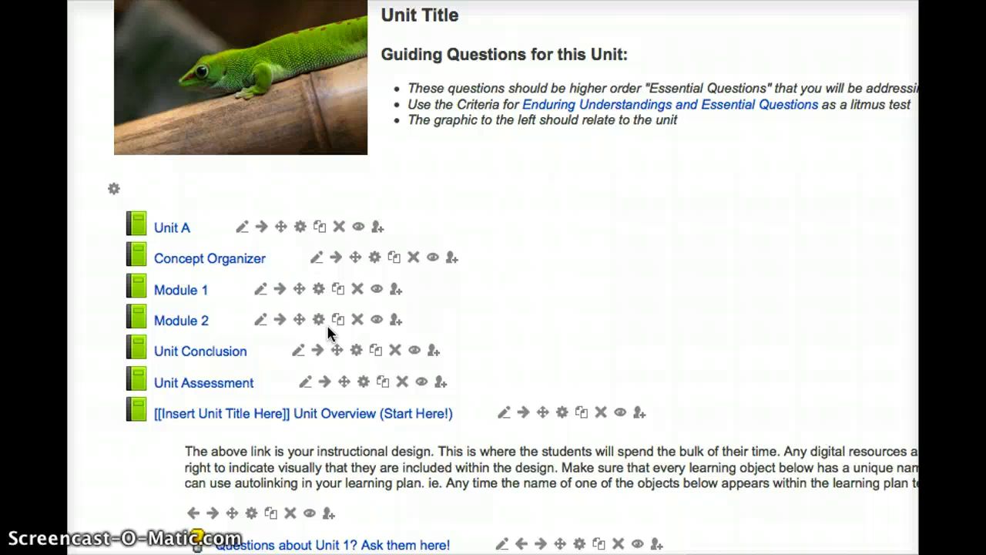